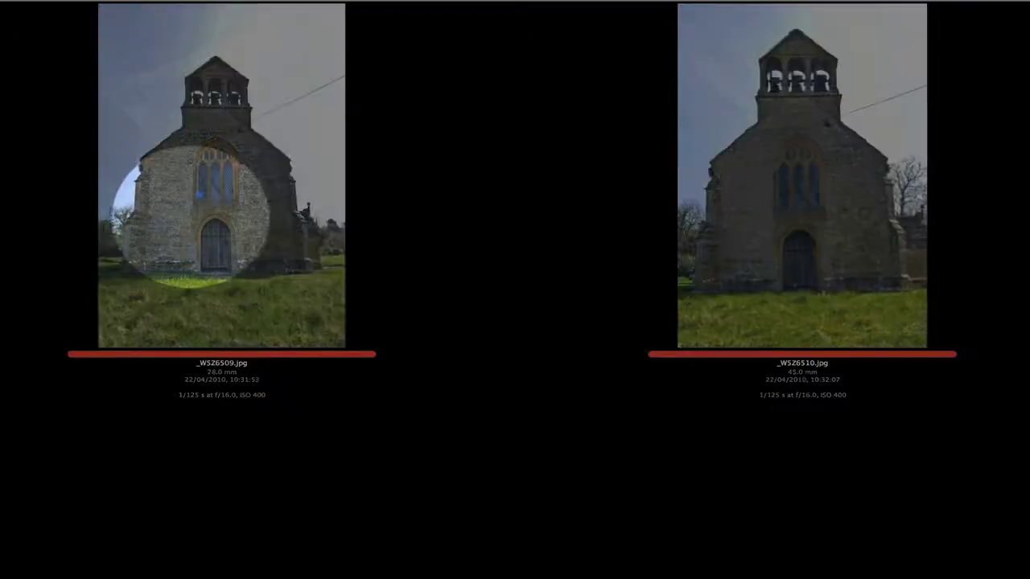
Compare the walls, windows and doorways in the church photos _WSZ6509.jpg and _WSZ6510.jpg for perspective differences
left_click(191, 220)
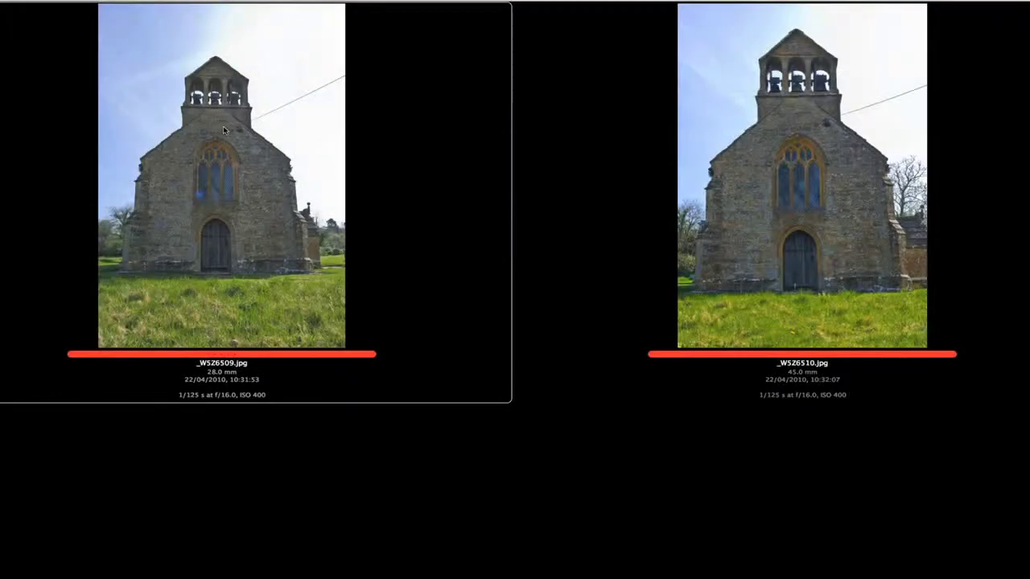
left_click(780, 193)
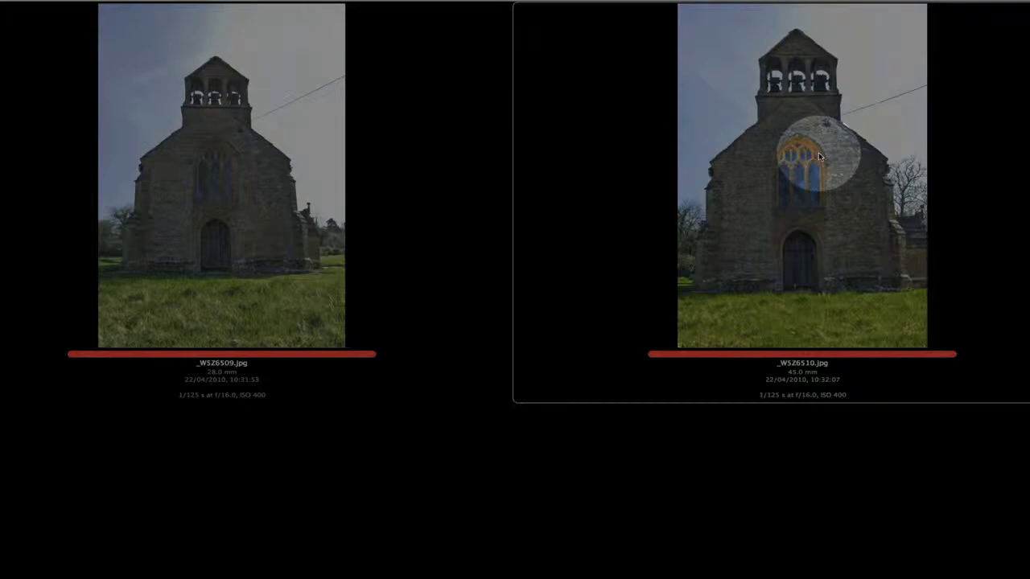
left_click(207, 241)
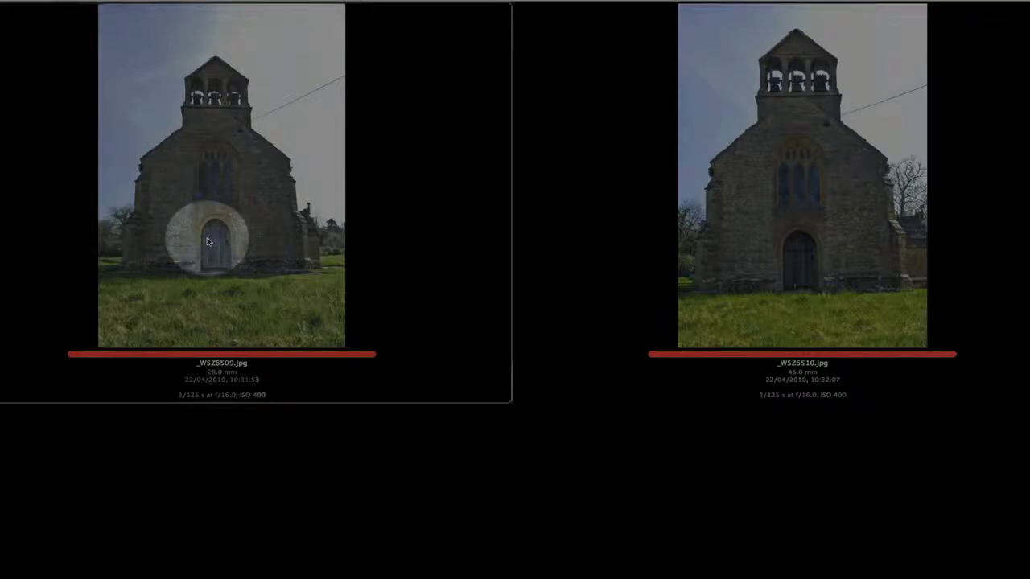
left_click(713, 225)
left_click(317, 263)
left_click(706, 252)
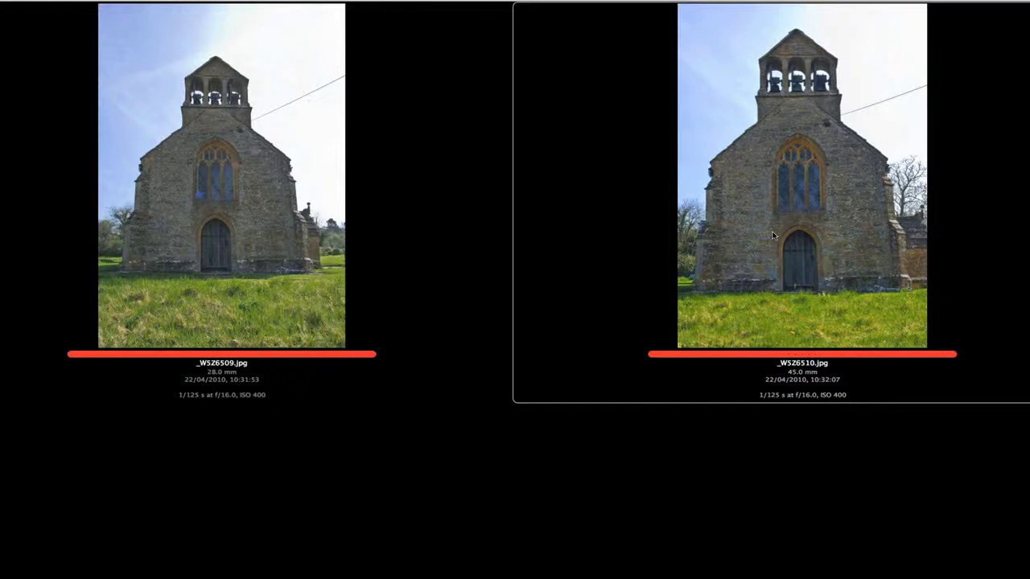
left_click(217, 225)
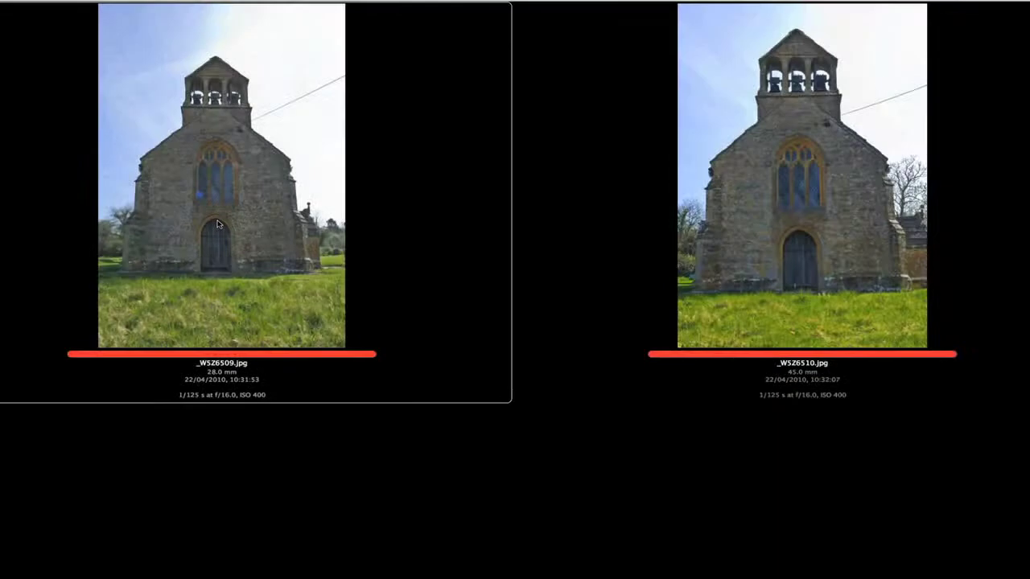
left_click(825, 223)
left_click(317, 242)
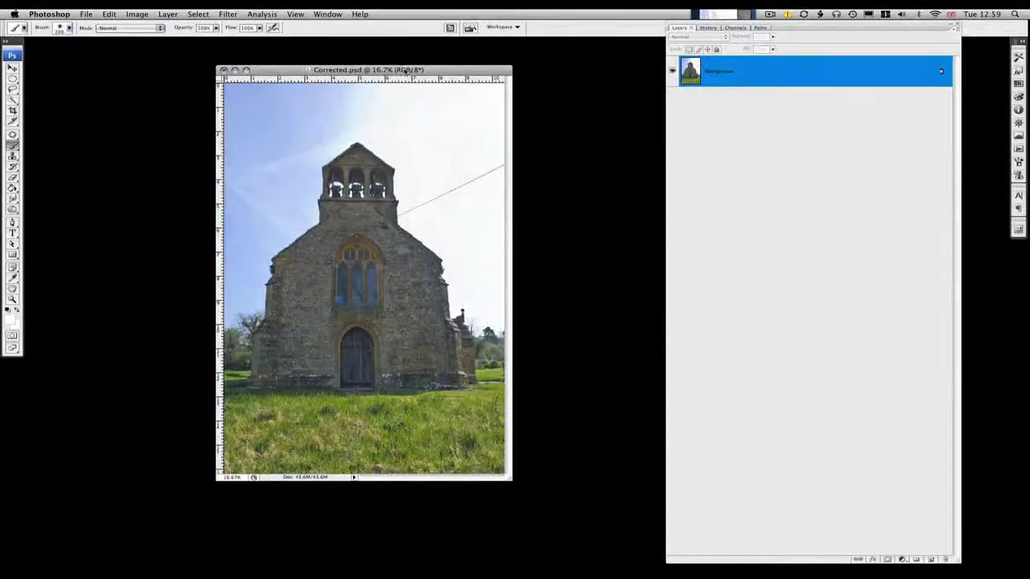
Reposition and enlarge the Corrected.psd window, and duplicate the Background layer
left_click_drag(409, 71, 363, 56)
left_click_drag(465, 464, 606, 573)
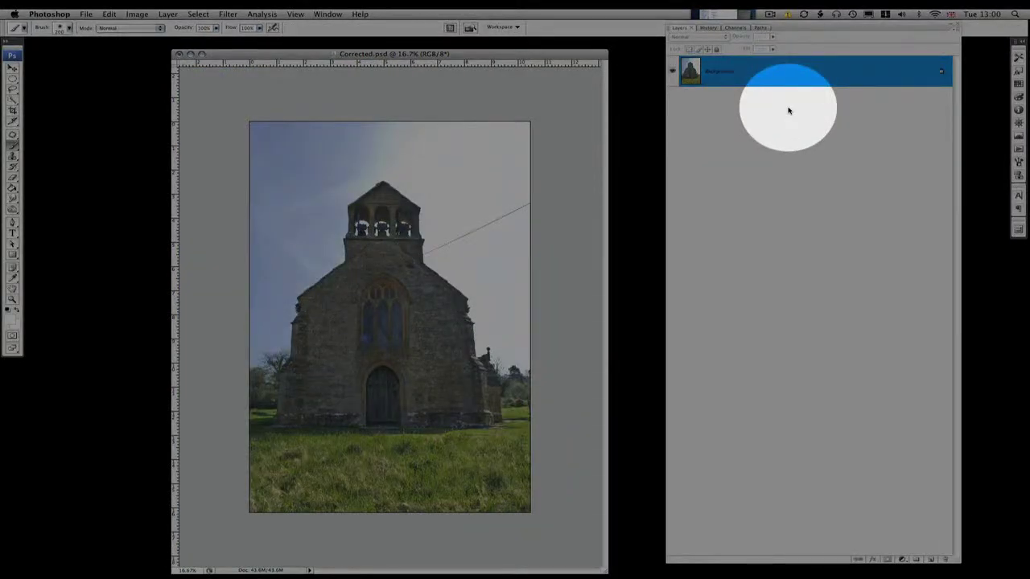
key("super+j")
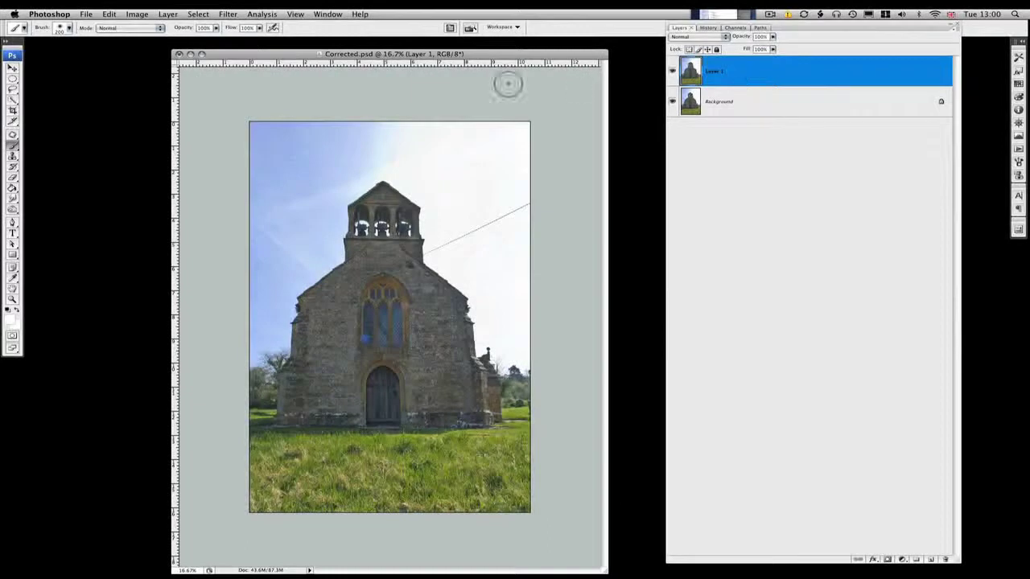
Open the Lens Correction filter on the duplicated layer and set the alignment grid size to 30
left_click(232, 14)
mouse_move(266, 134)
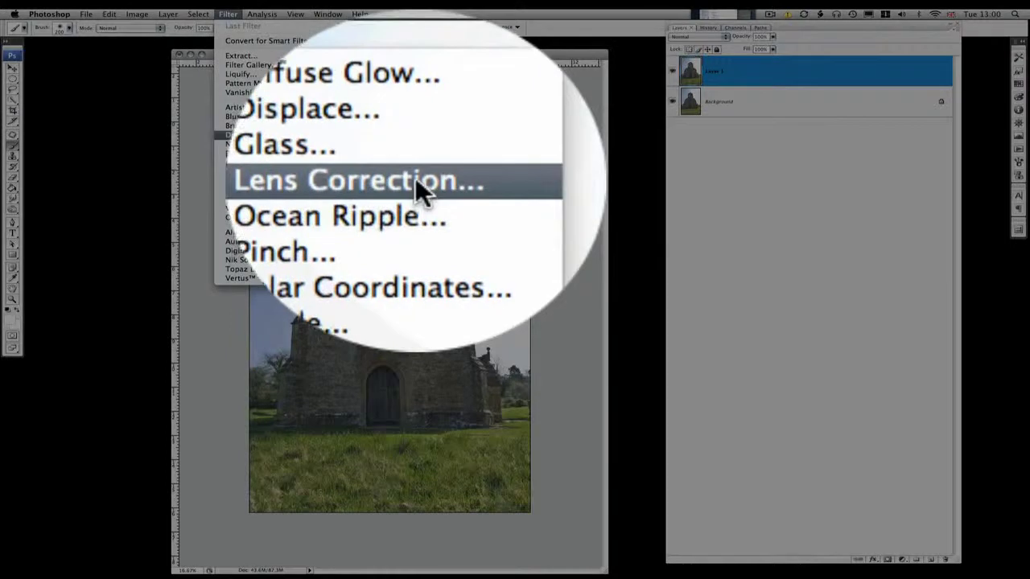
left_click(421, 179)
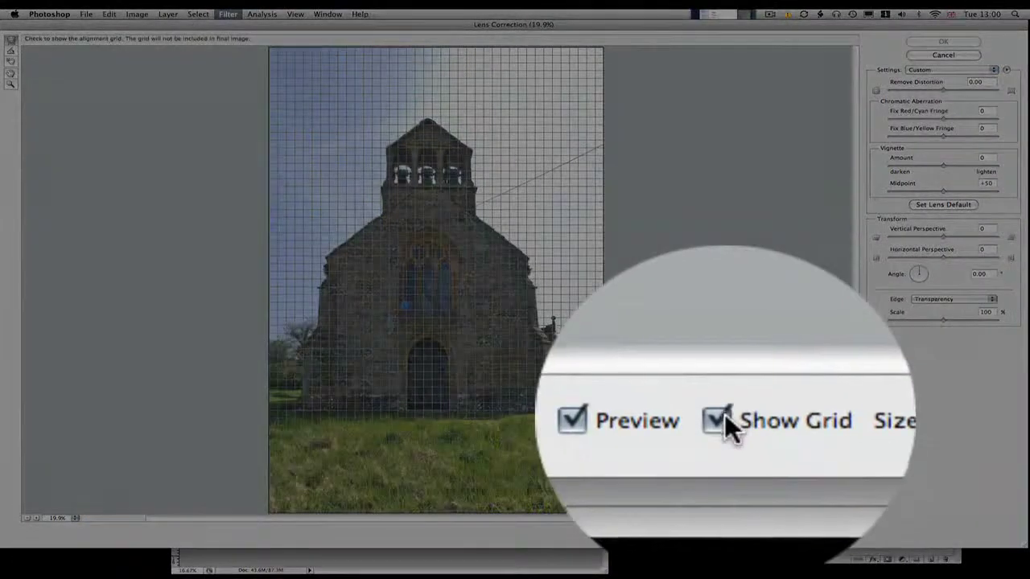
left_click(722, 413)
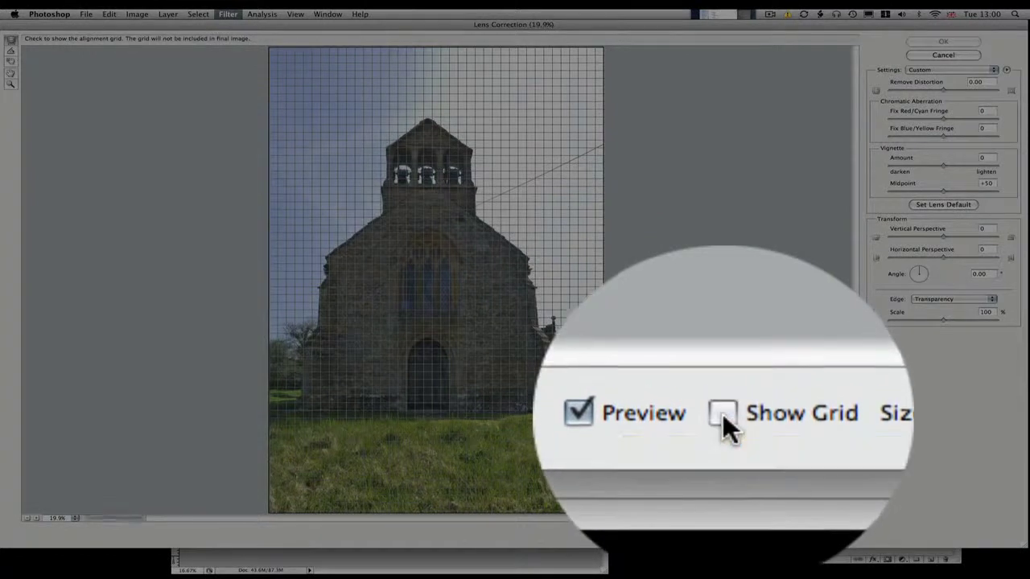
left_click(723, 414)
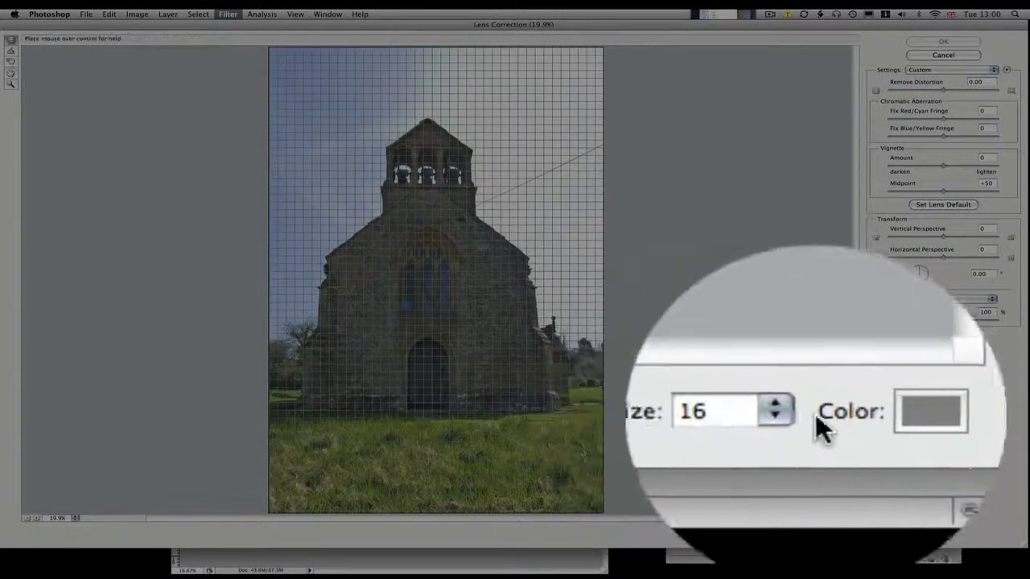
left_click(806, 413)
left_click_drag(759, 414, 761, 413)
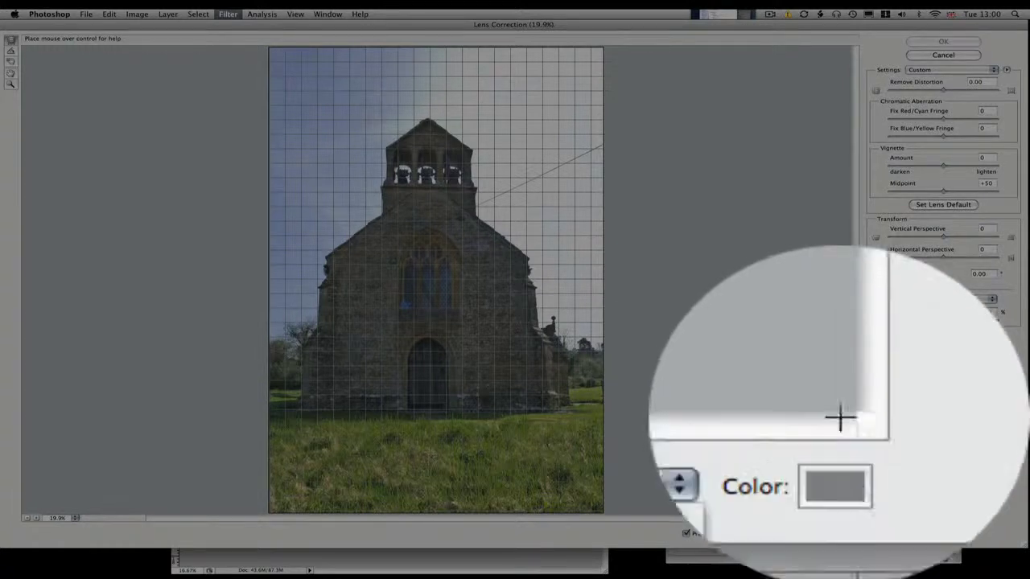
Change the alignment grid colour to a medium red
left_click(841, 418)
left_click(772, 324)
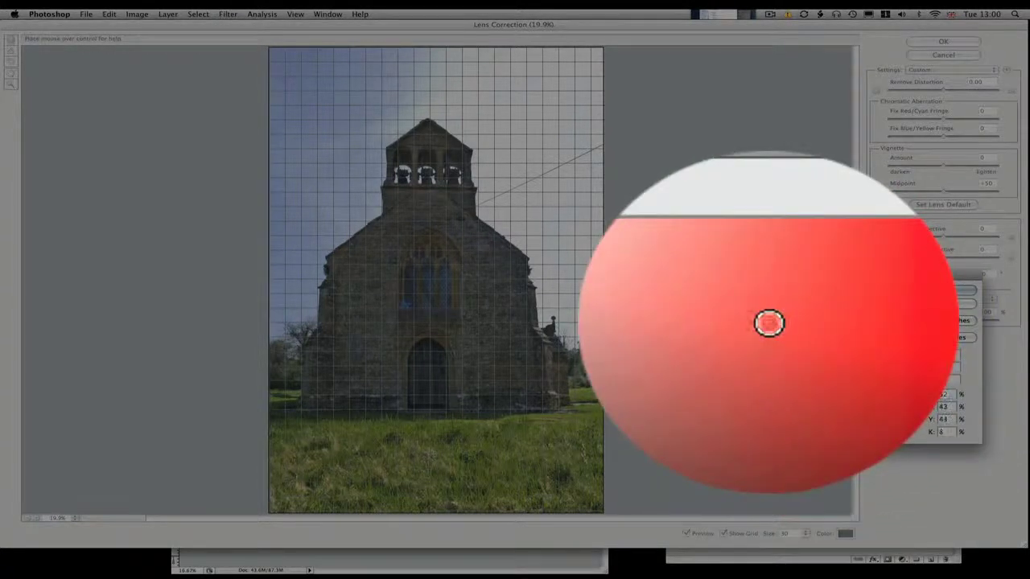
left_click(753, 339)
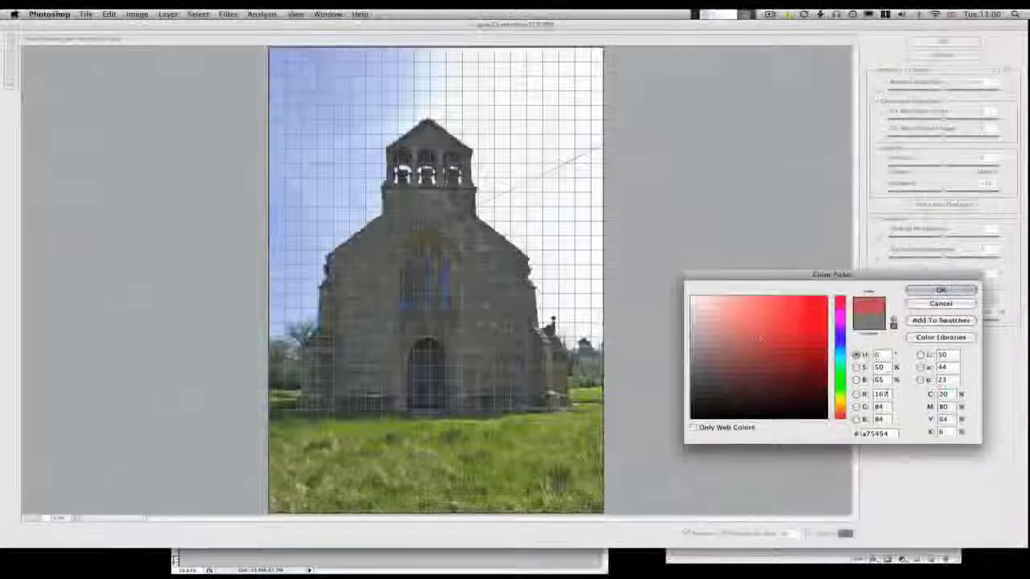
left_click(941, 290)
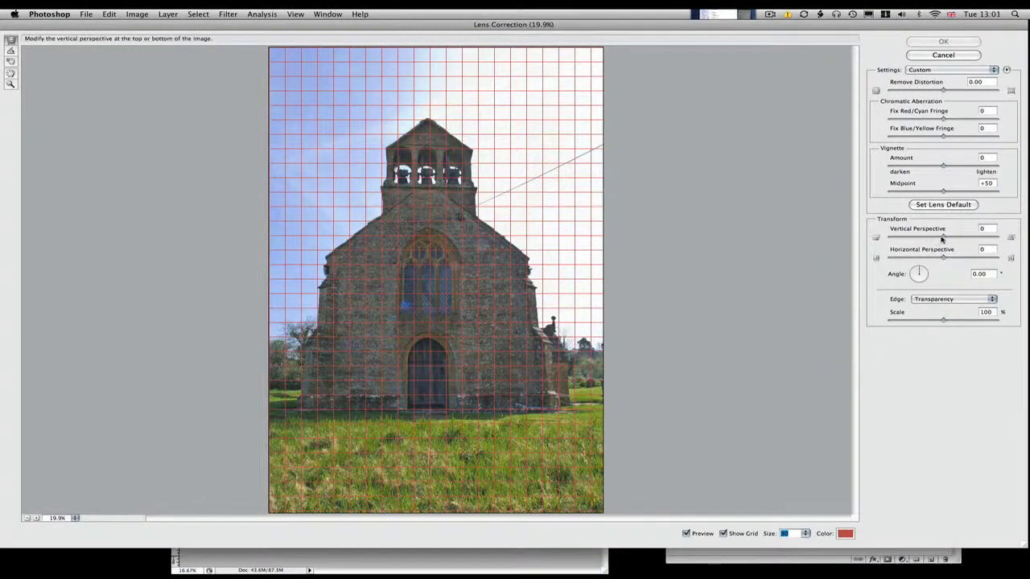
Try a vertical perspective of about -37 on the church, comparing the preview with the uncorrected image
left_click_drag(942, 239, 942, 238)
left_click_drag(857, 242, 855, 240)
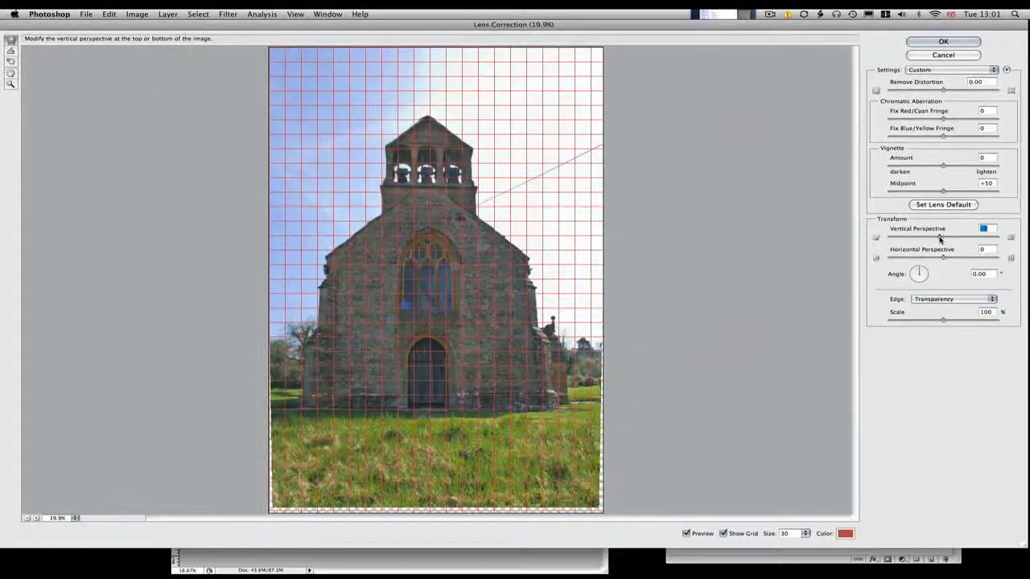
left_click_drag(940, 238, 920, 239)
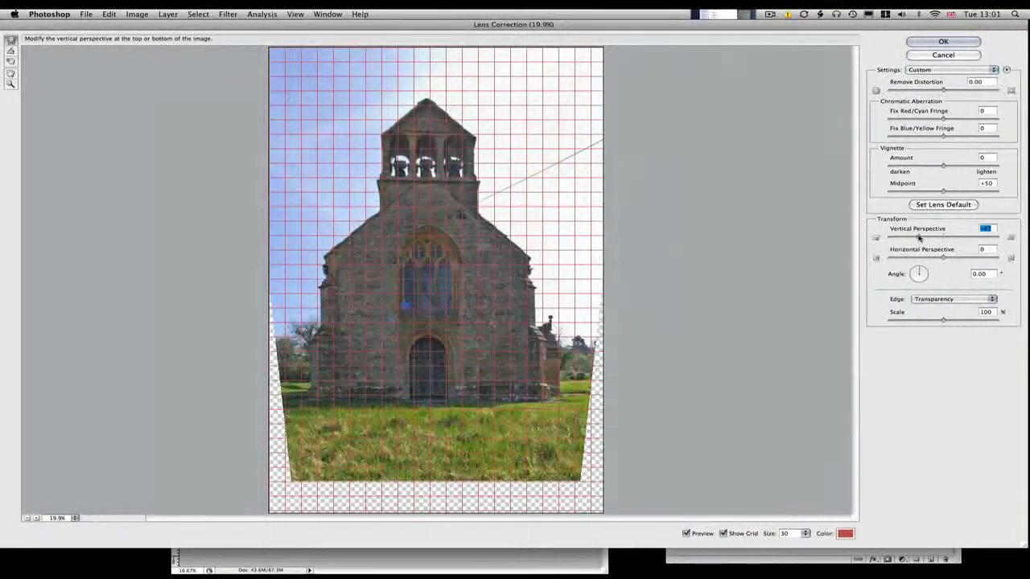
left_click_drag(919, 237, 923, 238)
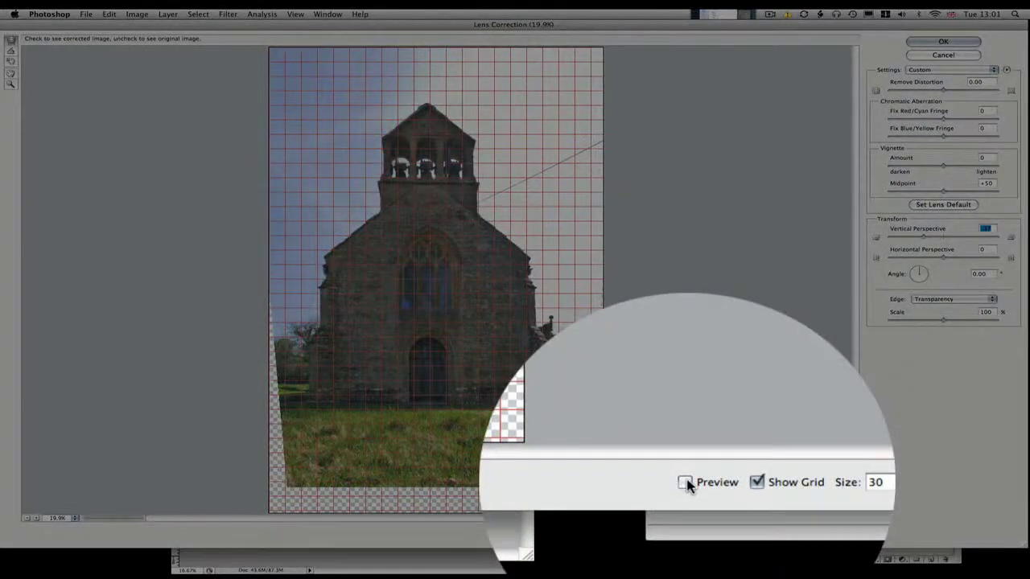
left_click(685, 482)
left_click(685, 482)
left_click(686, 533)
left_click(687, 533)
left_click(686, 533)
left_click(686, 533)
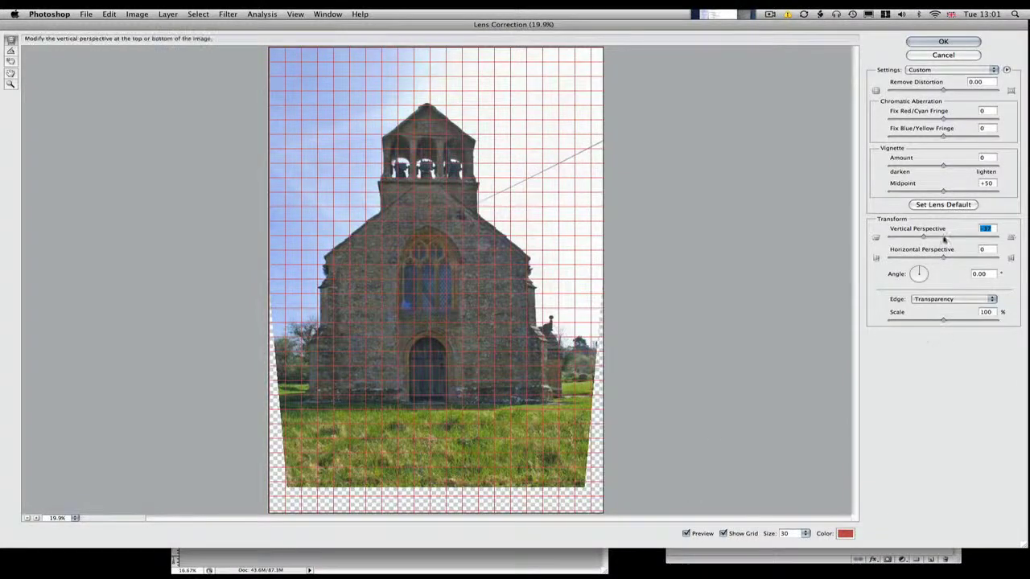
Try a milder vertical perspective of -22 and compare the preview with the uncorrected image
left_click_drag(924, 238, 924, 239)
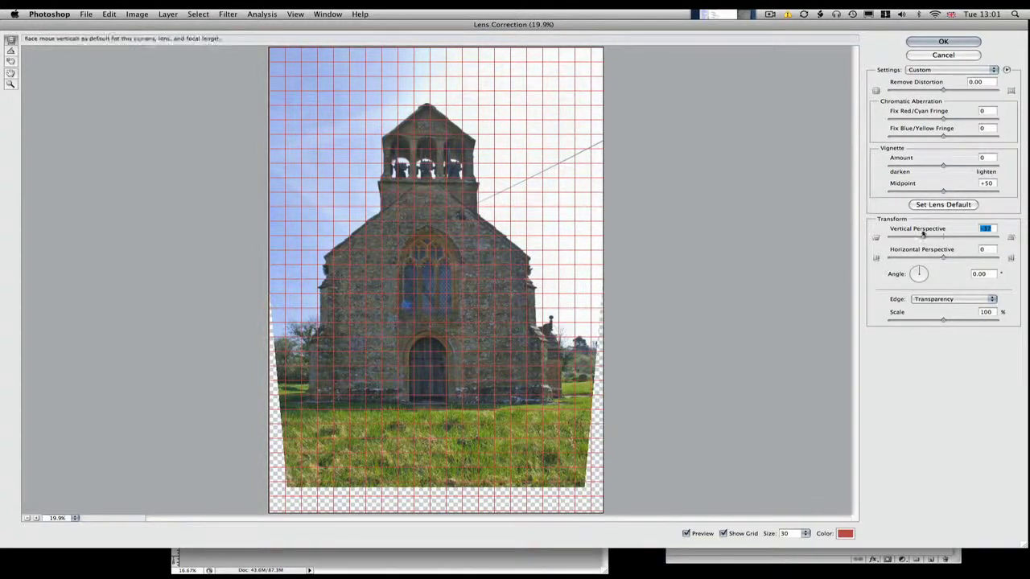
left_click_drag(925, 239, 927, 237)
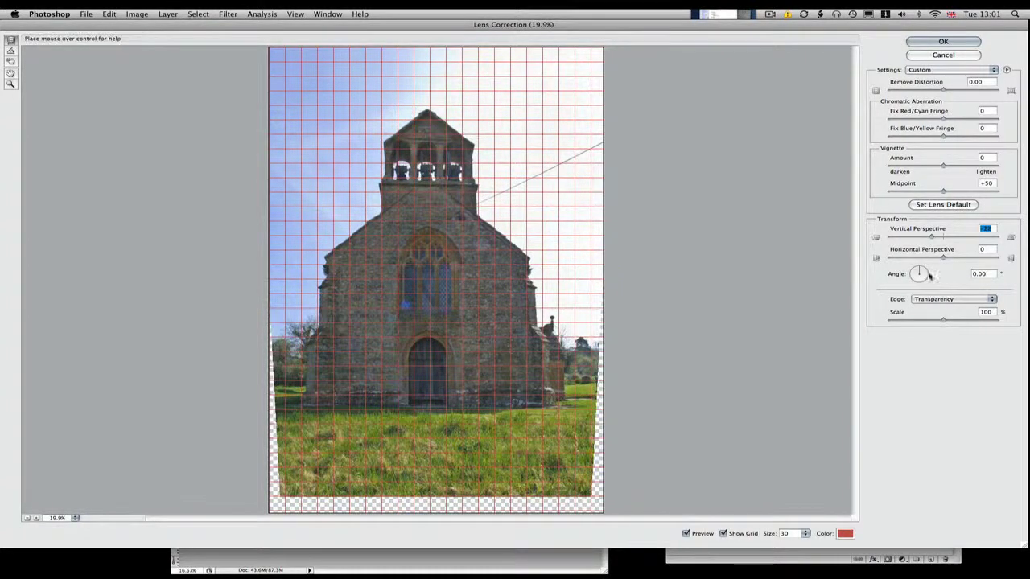
left_click(687, 533)
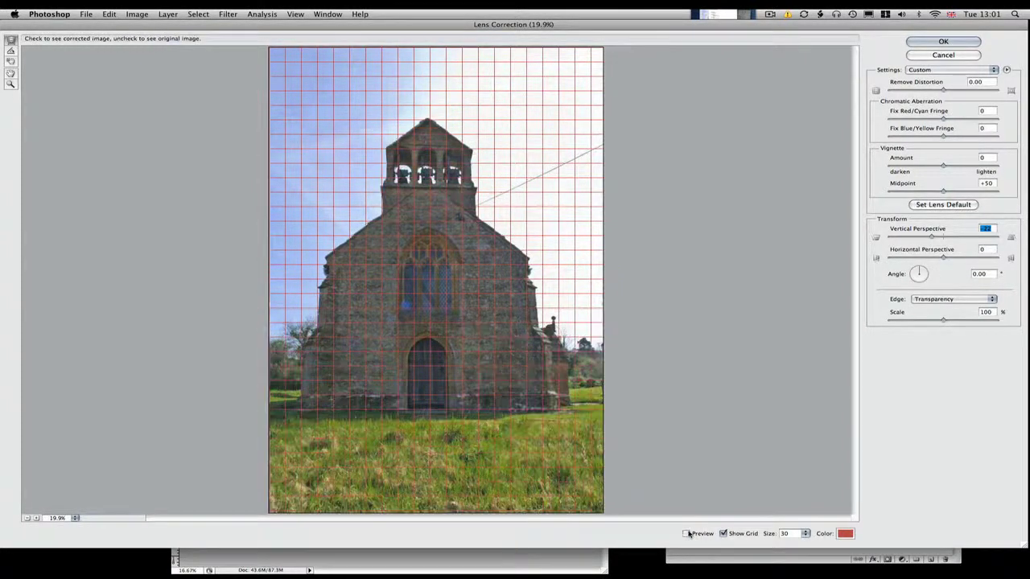
left_click(687, 534)
left_click(687, 533)
left_click(687, 533)
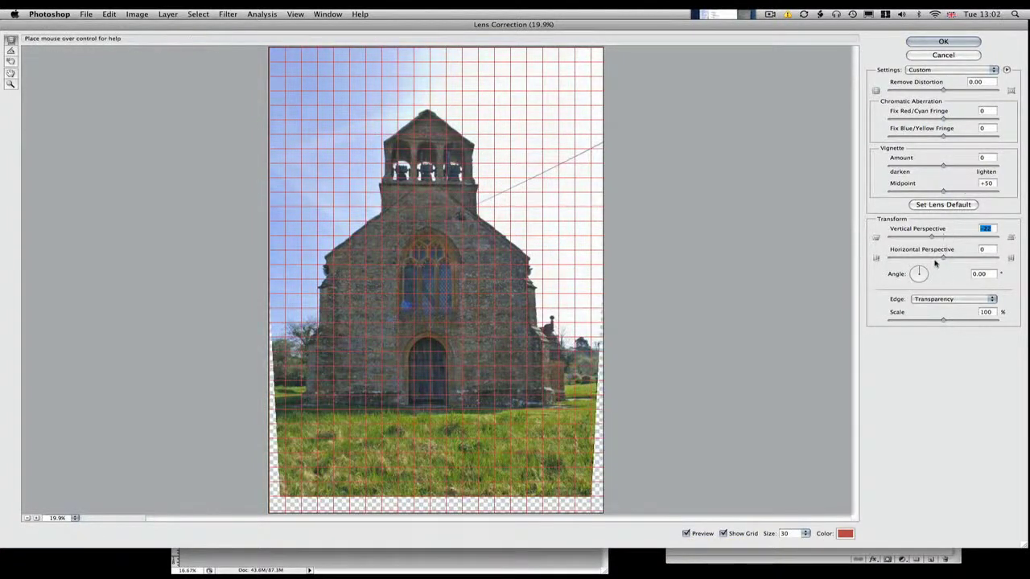
Set the vertical perspective to -28, check it against the uncorrected image, and apply the lens correction
left_click_drag(931, 237, 927, 238)
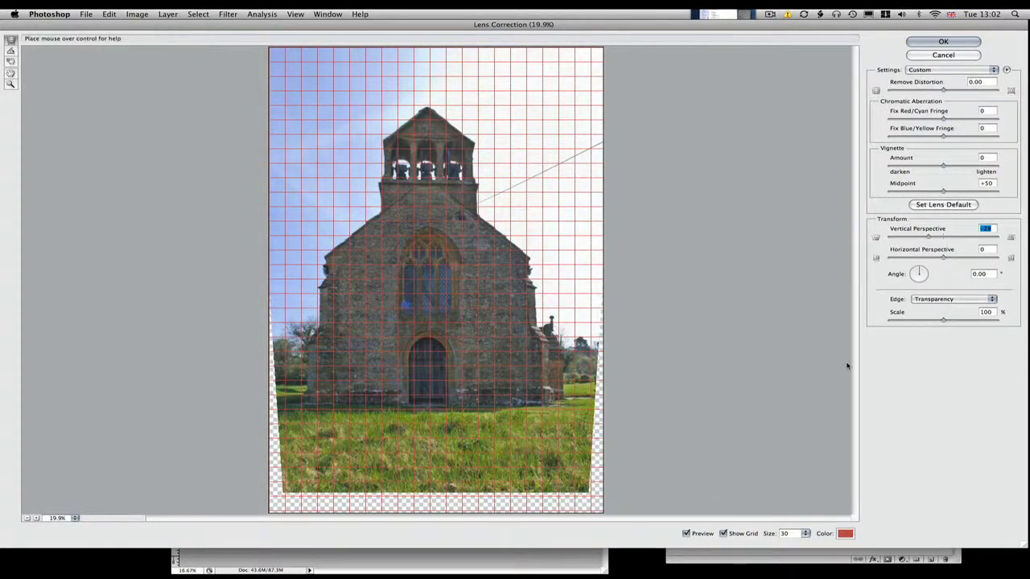
left_click(686, 533)
left_click(686, 533)
left_click(686, 533)
left_click(686, 533)
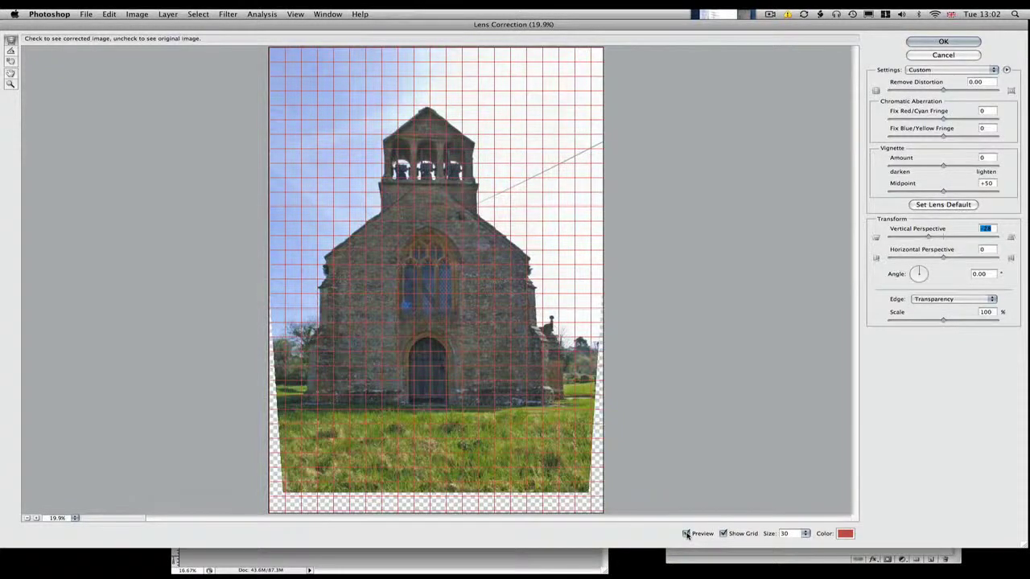
left_click(686, 533)
left_click(686, 533)
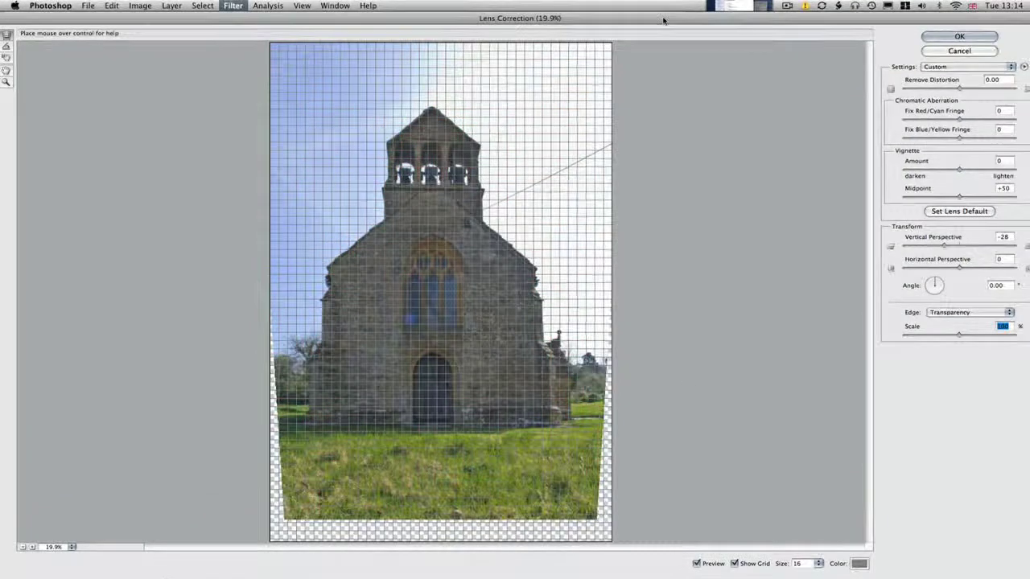
left_click_drag(663, 19, 660, 18)
left_click(956, 34)
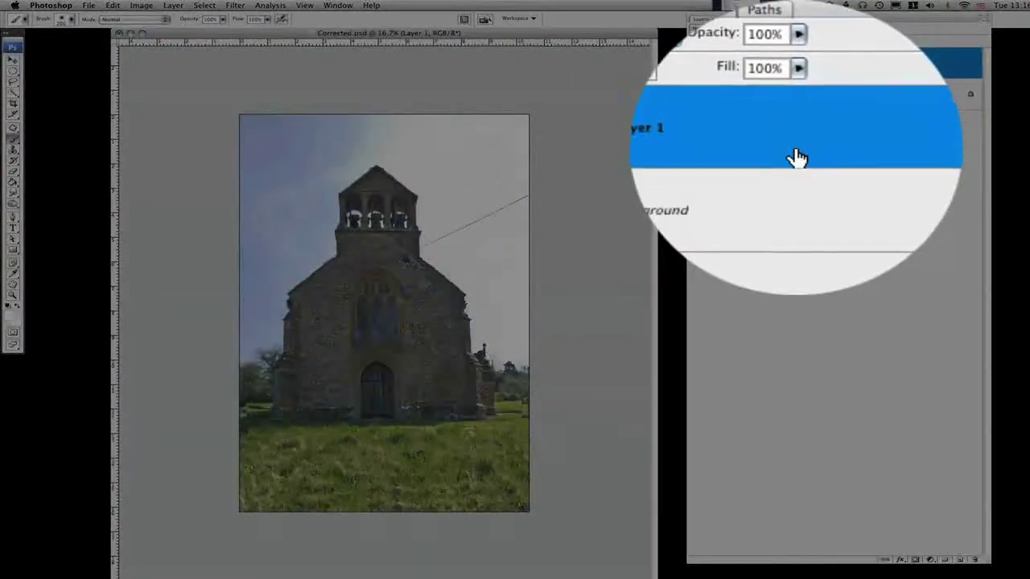
right_click(794, 73)
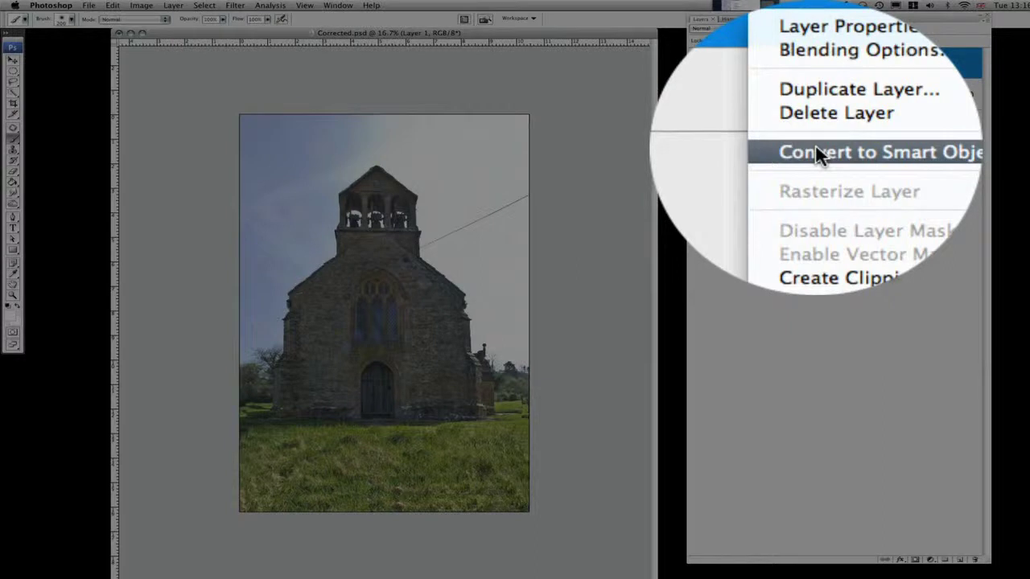
left_click(770, 141)
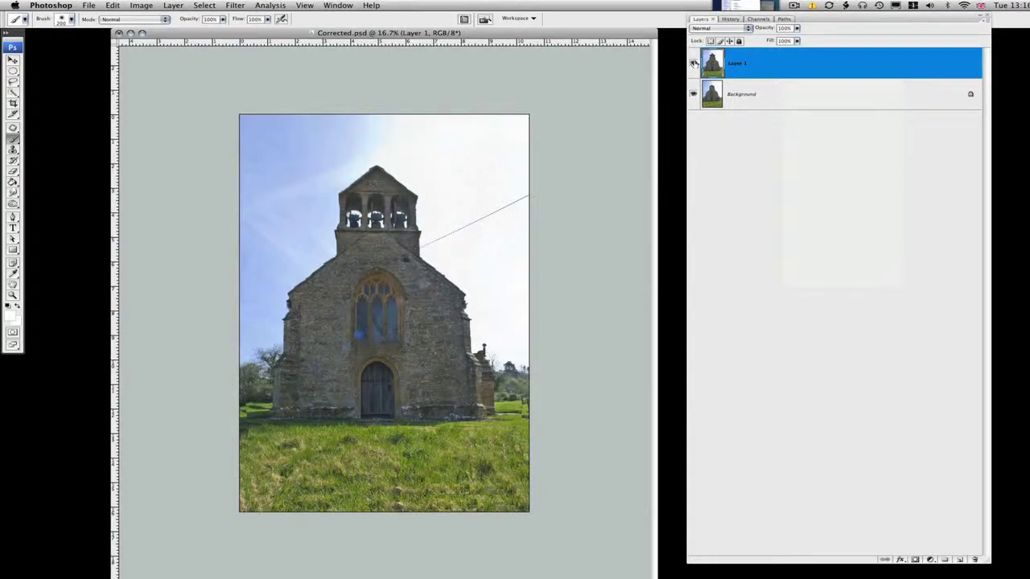
Toggle Layer 1's visibility repeatedly to compare the corrected church with the original
left_click(693, 63)
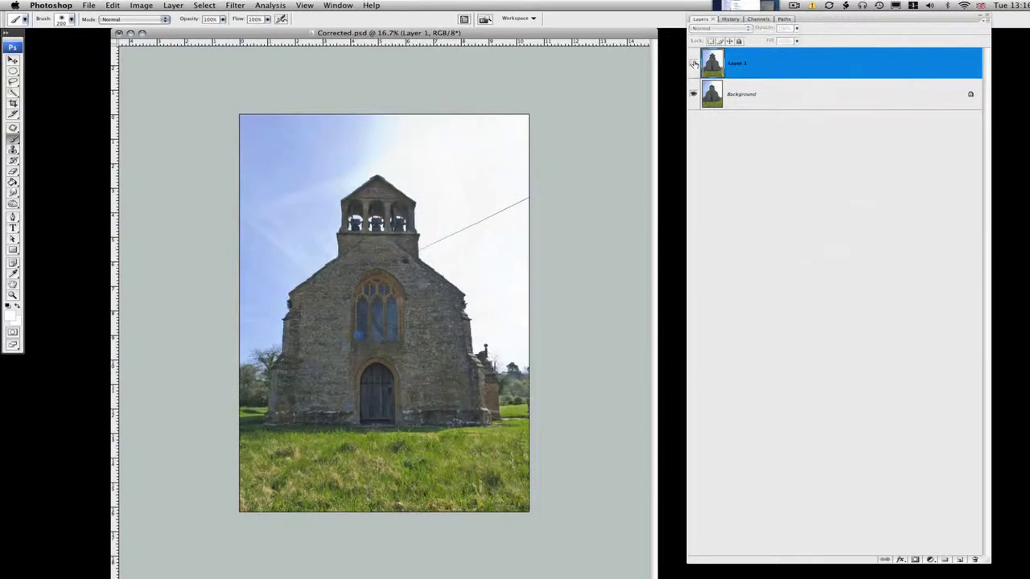
left_click(694, 63)
left_click(694, 63)
left_click(694, 63)
left_click(693, 63)
left_click(693, 63)
left_click(693, 63)
left_click(693, 63)
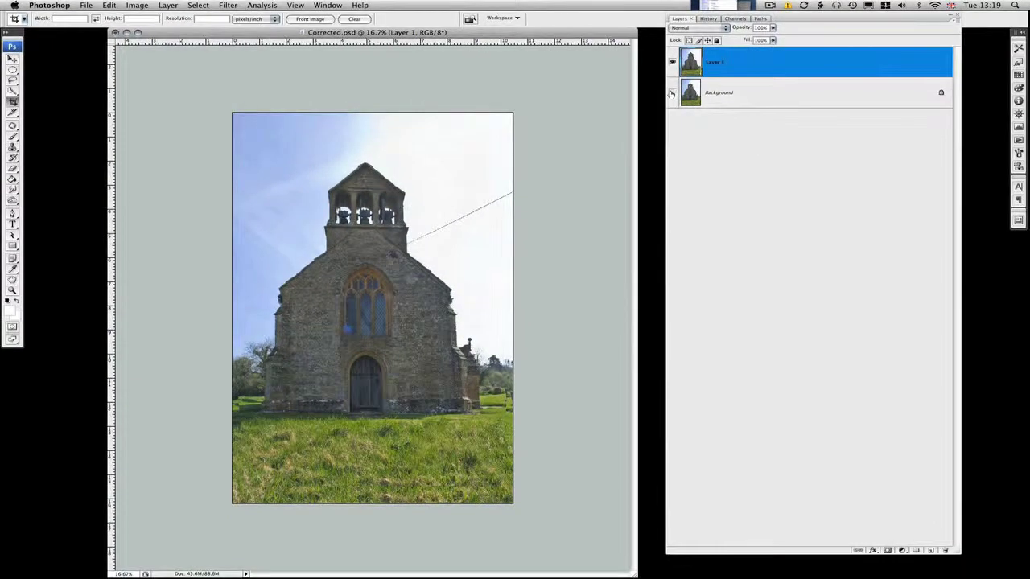
Toggle the Background layer's visibility to examine the edges of the corrected layer for transparent gaps
left_click(672, 93)
left_click(672, 93)
left_click(672, 94)
left_click(672, 93)
left_click(672, 94)
left_click(672, 93)
left_click(672, 94)
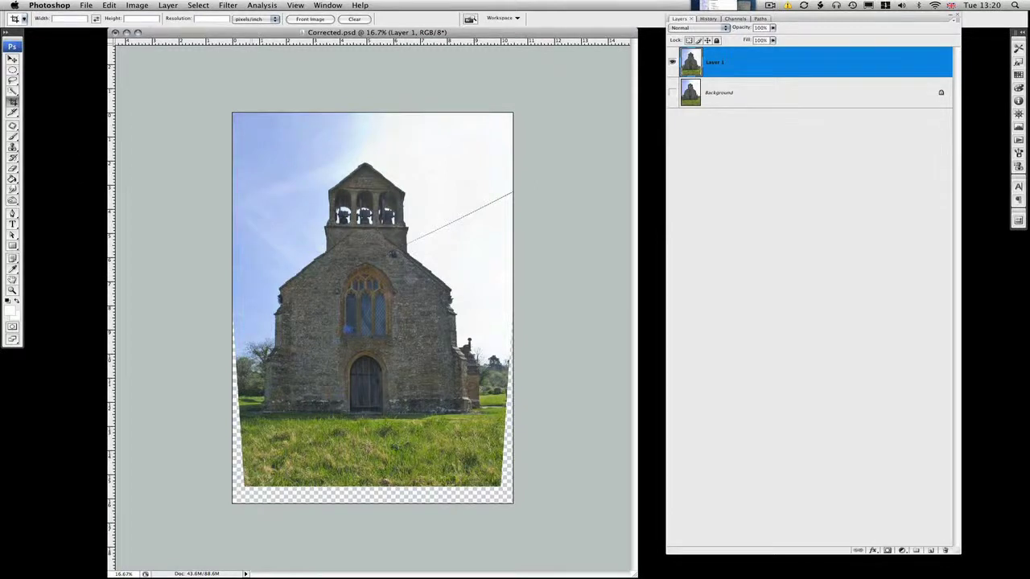
left_click(672, 94)
left_click(672, 94)
left_click(673, 95)
left_click(673, 95)
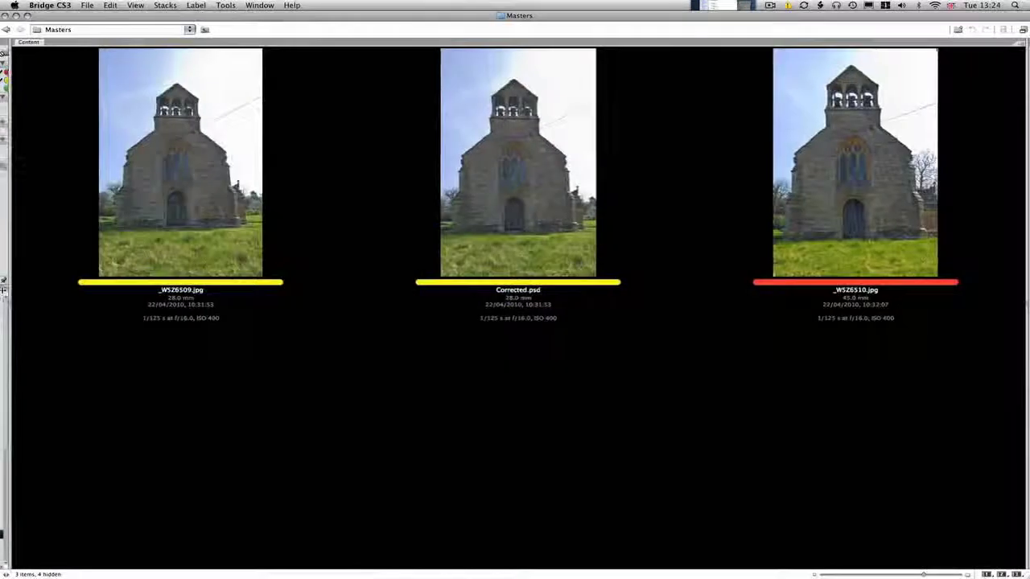
Switch to the Masters folder in Bridge to compare the three church images side by side
left_click_drag(575, 15, 569, 15)
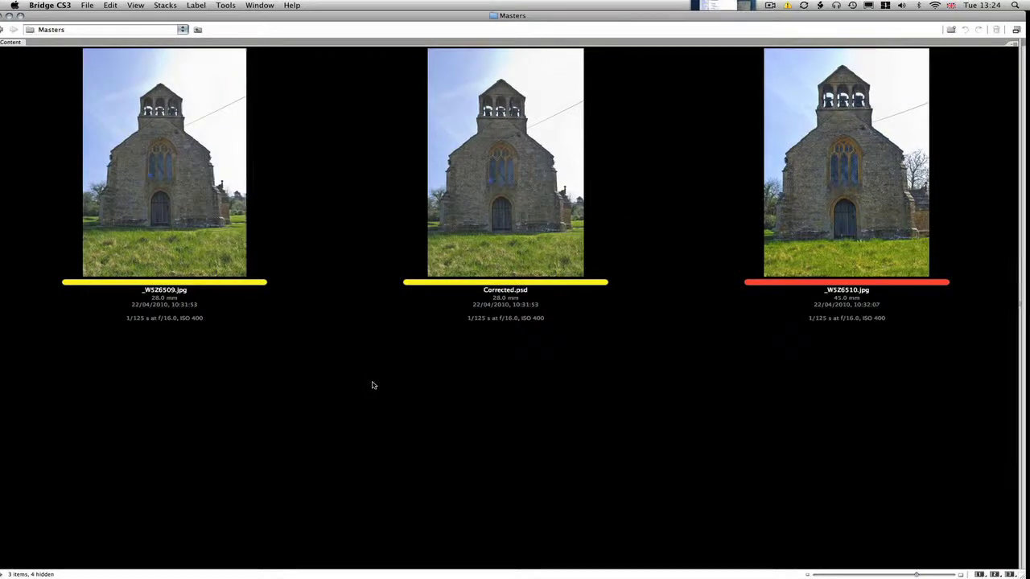
Select the original 28 mm shot, Corrected.psd and the 45 mm shot alternately in Bridge to compare their perspective
left_click(162, 274)
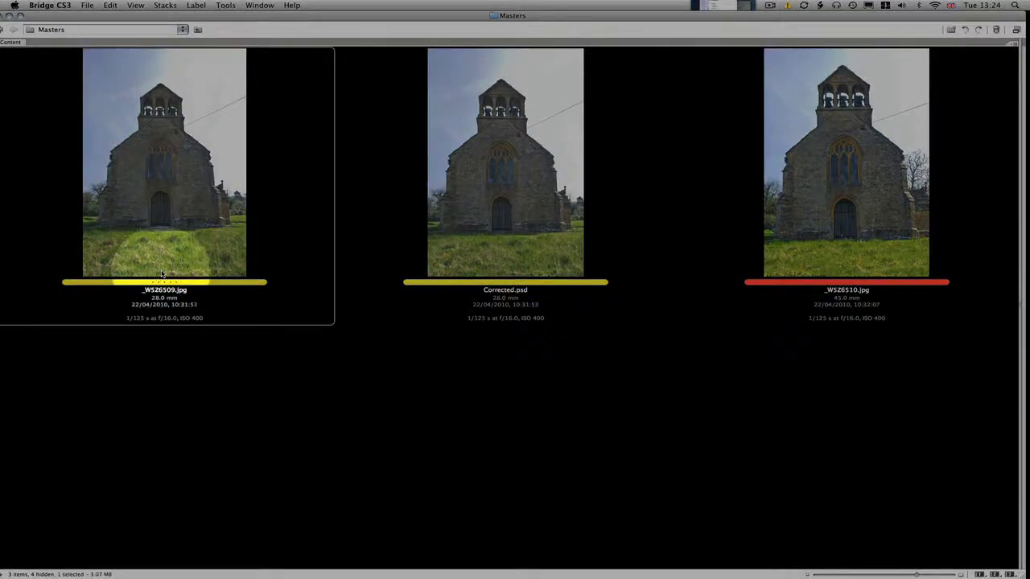
left_click(496, 195)
left_click(197, 197)
left_click(499, 200)
left_click(200, 205)
left_click(469, 224)
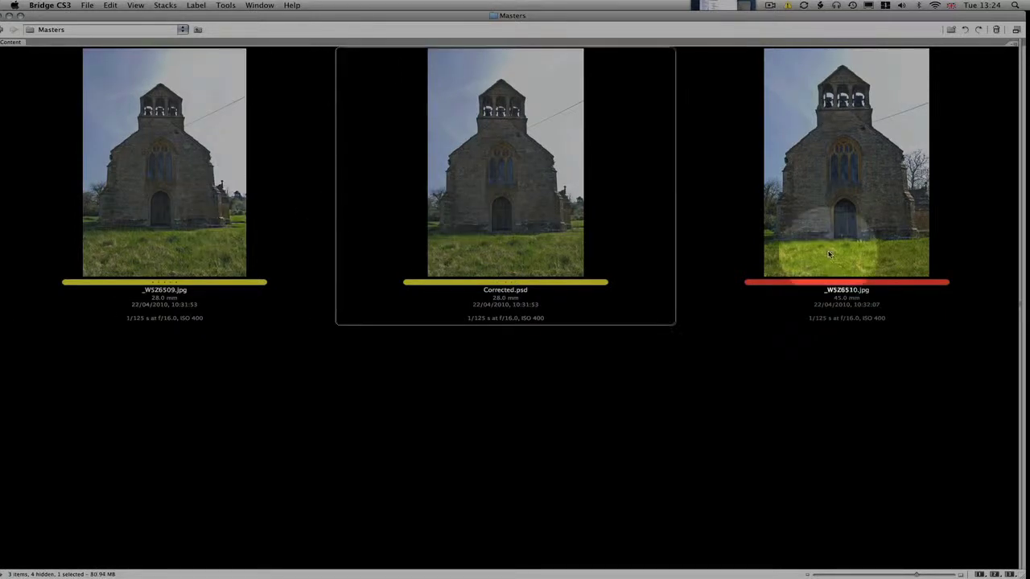
left_click(778, 271)
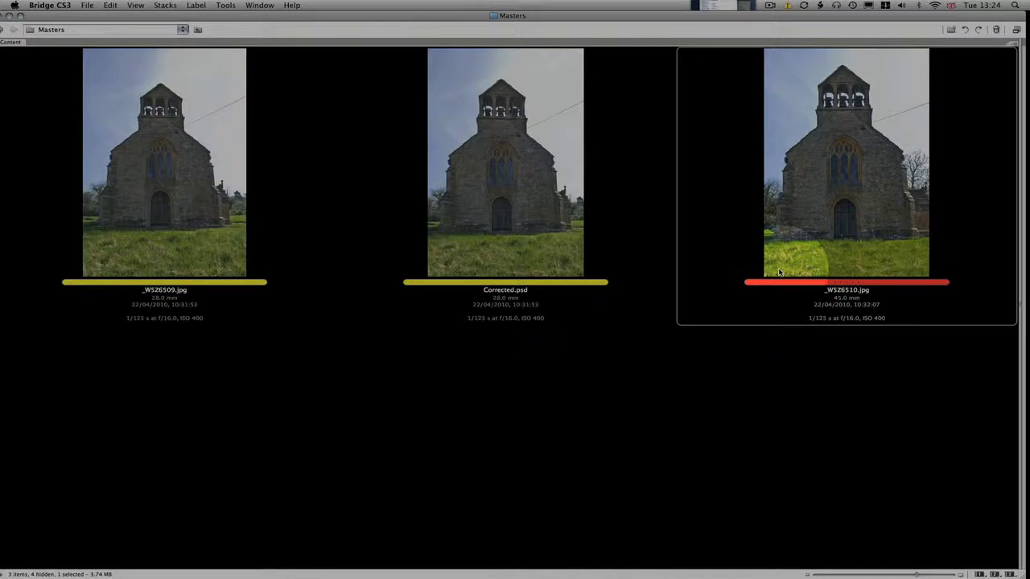
left_click(552, 173)
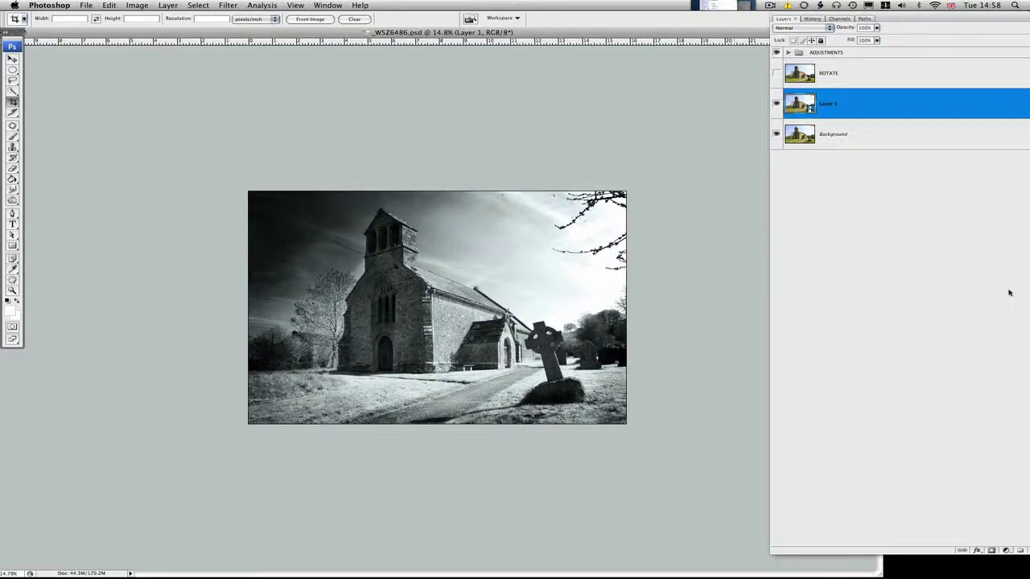
Switch Layer 1's visibility off and on in the black-and-white church photo to compare it with the Background layer
left_click(775, 103)
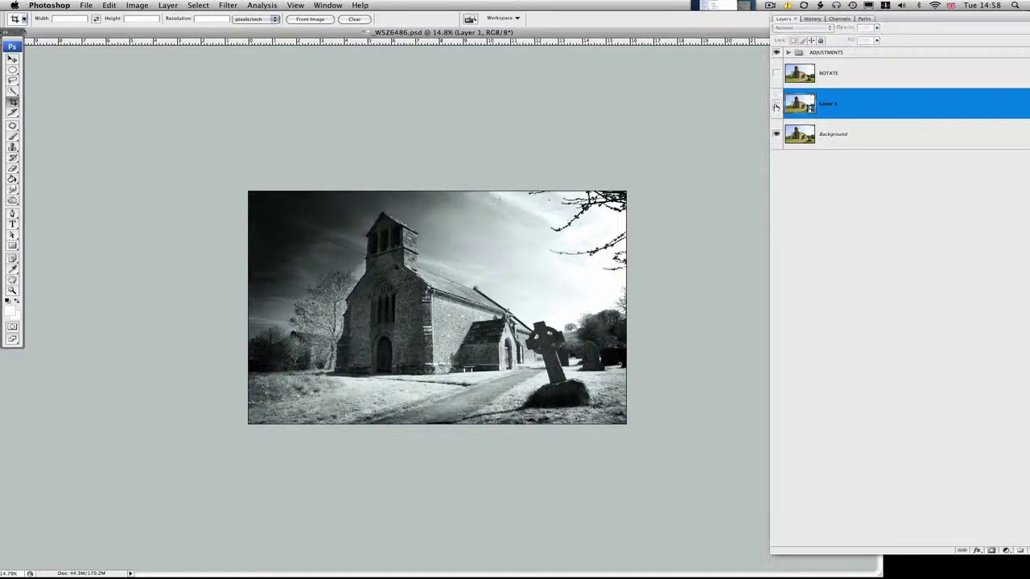
left_click(776, 105)
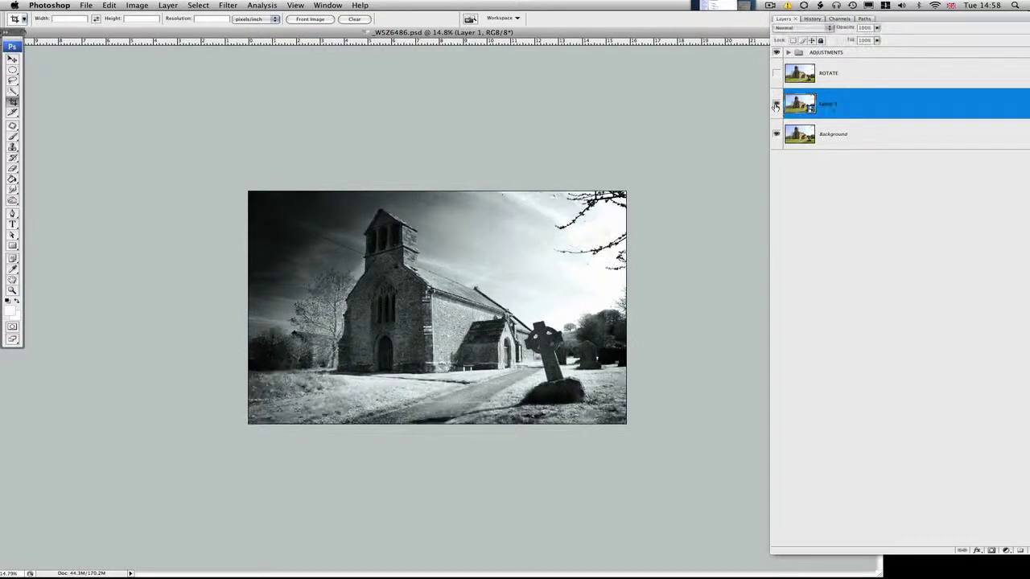
left_click(776, 104)
Open Layer 1's smart object, apply Lens Correction with Remove Distortion -7.00 and Vertical Perspective -30, and save and close its contents
double_click(800, 105)
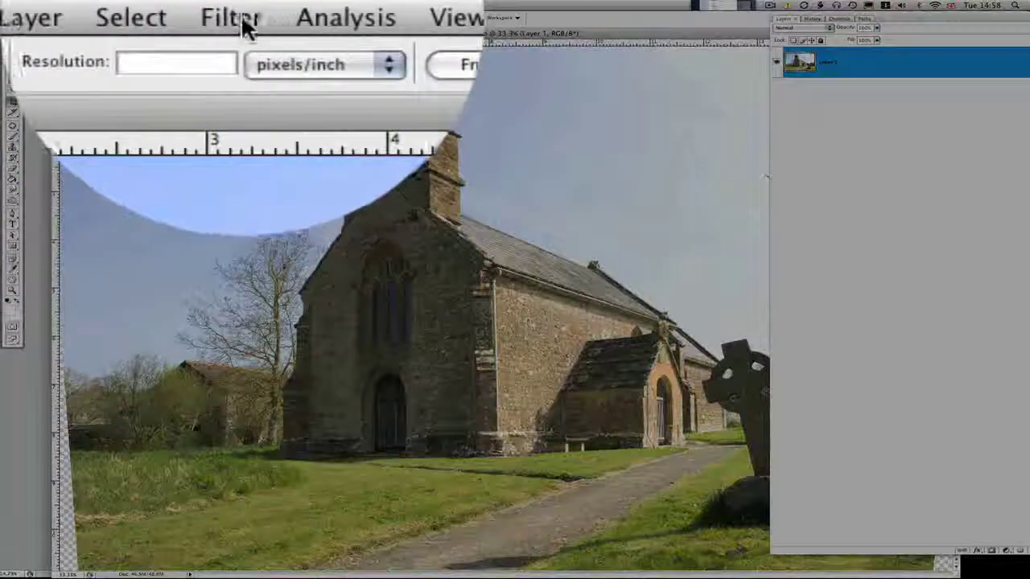
left_click(230, 5)
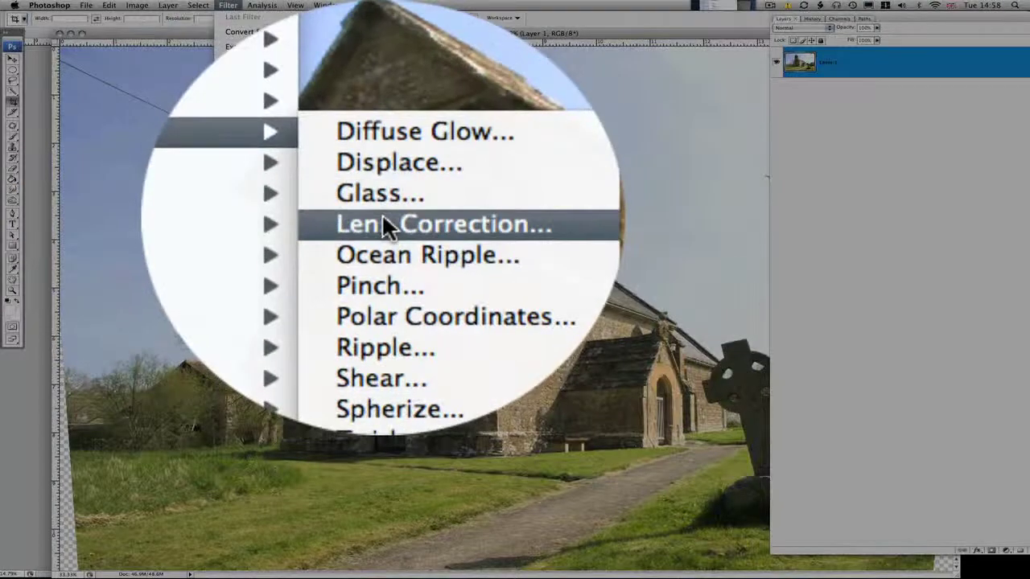
left_click(382, 217)
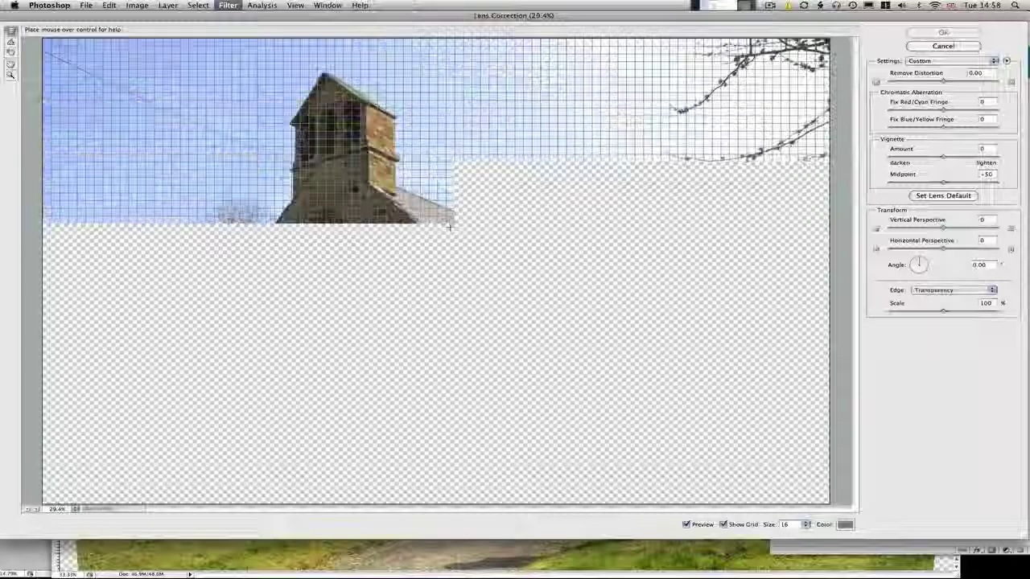
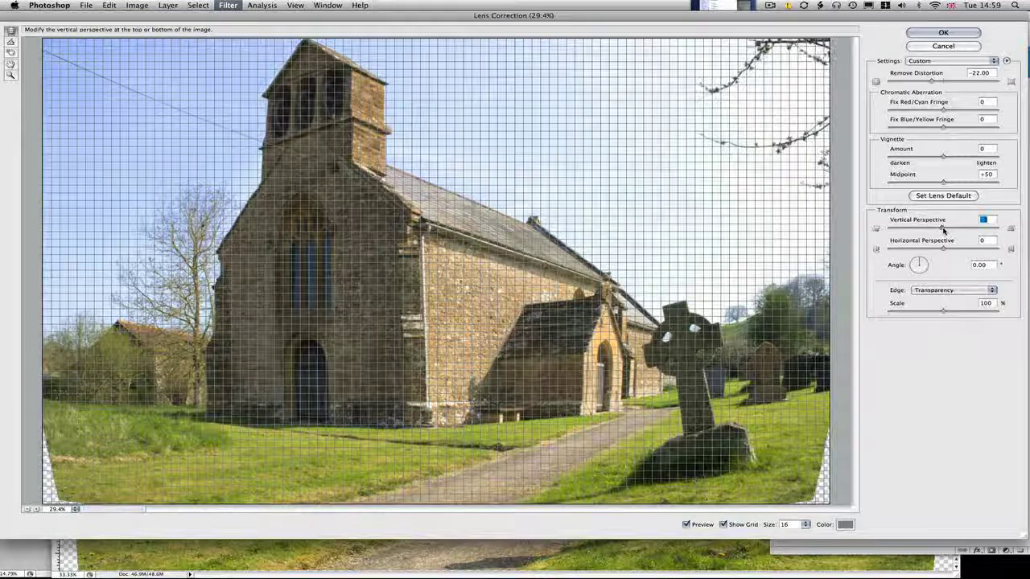
left_click_drag(944, 231, 945, 231)
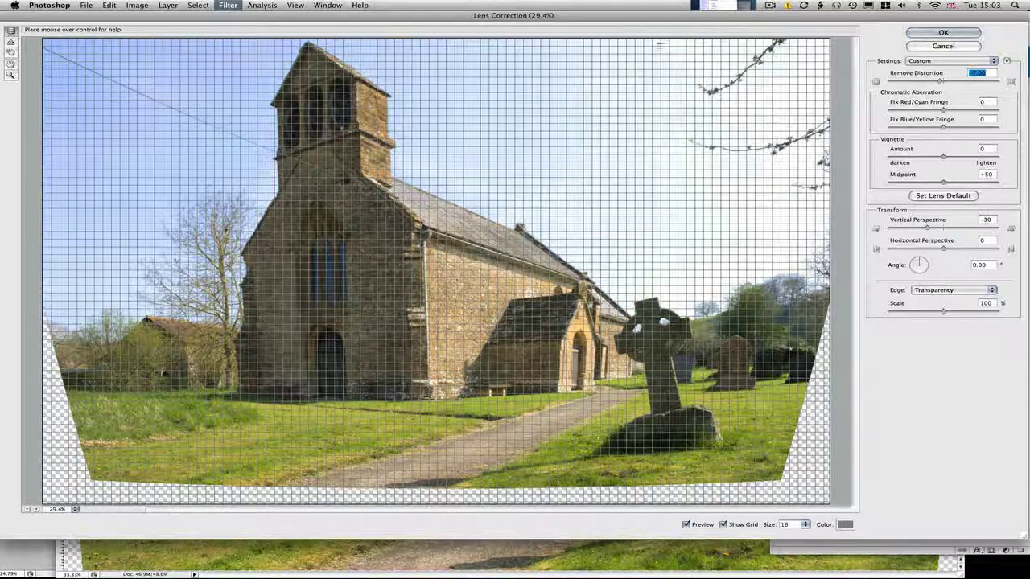
left_click(943, 32)
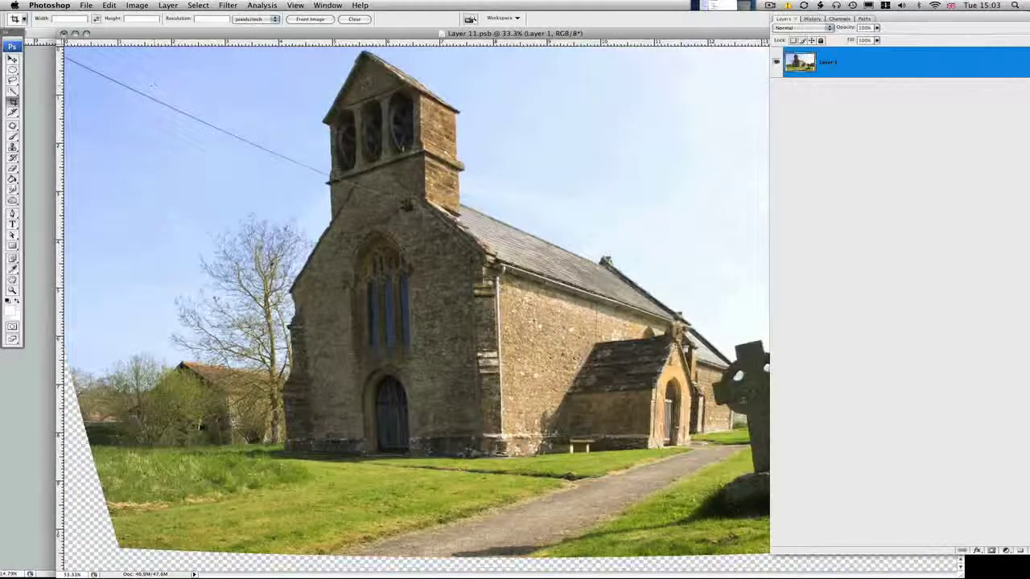
left_click(64, 34)
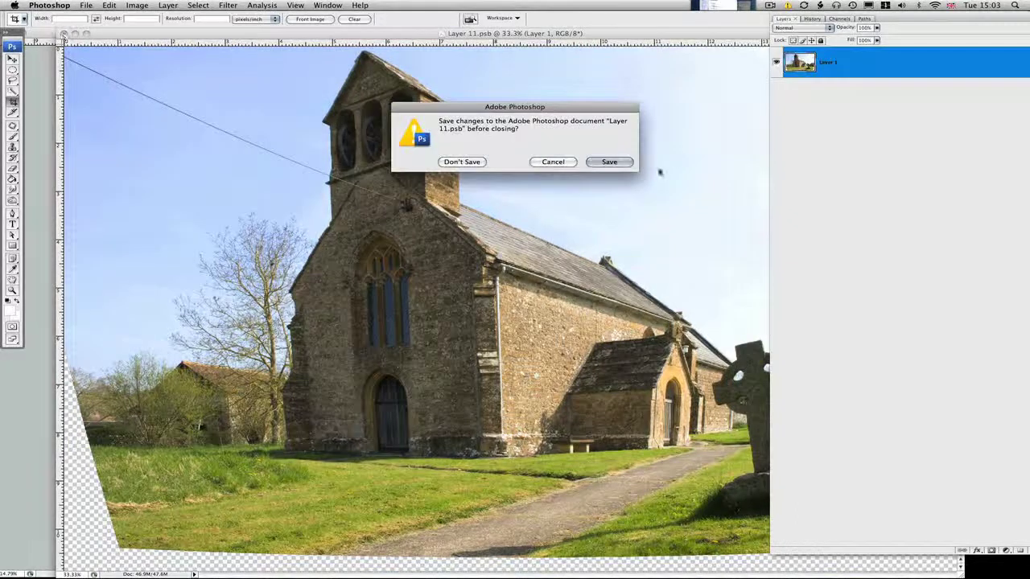
left_click(604, 161)
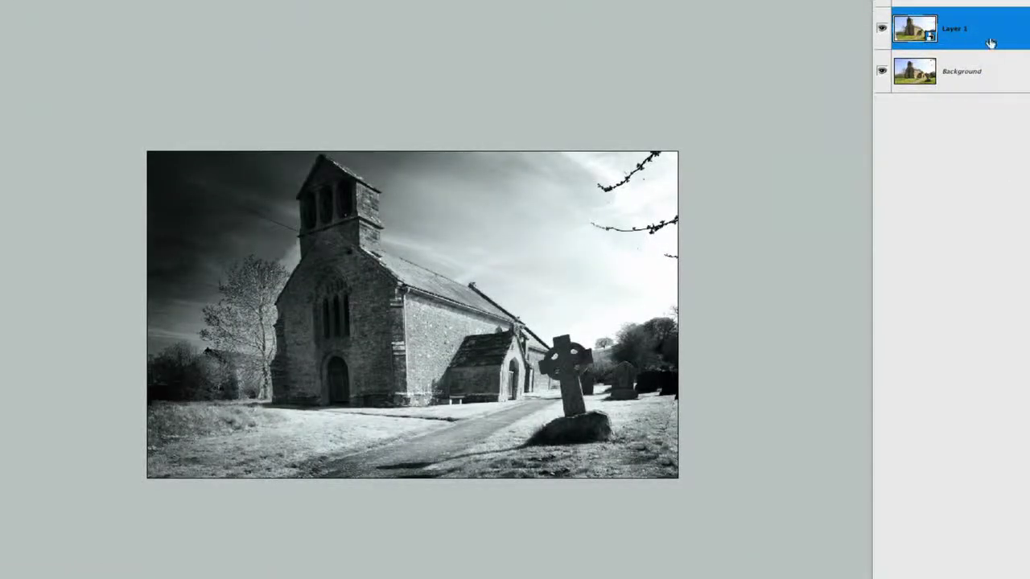
Toggle Layer 1's visibility repeatedly to compare the updated lens correction with the uncorrected black-and-white church
left_click(882, 32)
left_click(882, 33)
left_click(882, 33)
left_click(881, 32)
left_click(882, 34)
left_click(881, 32)
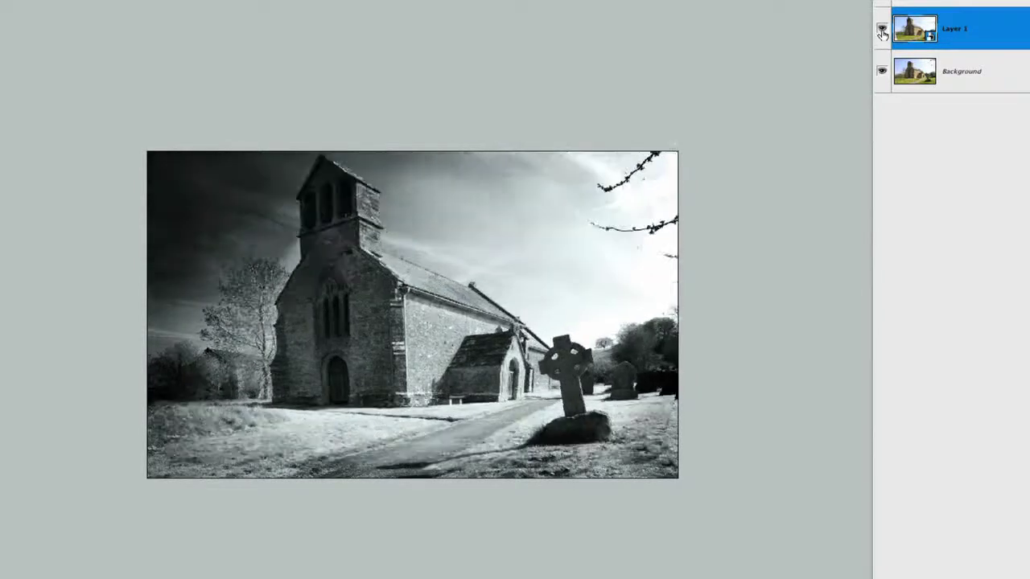